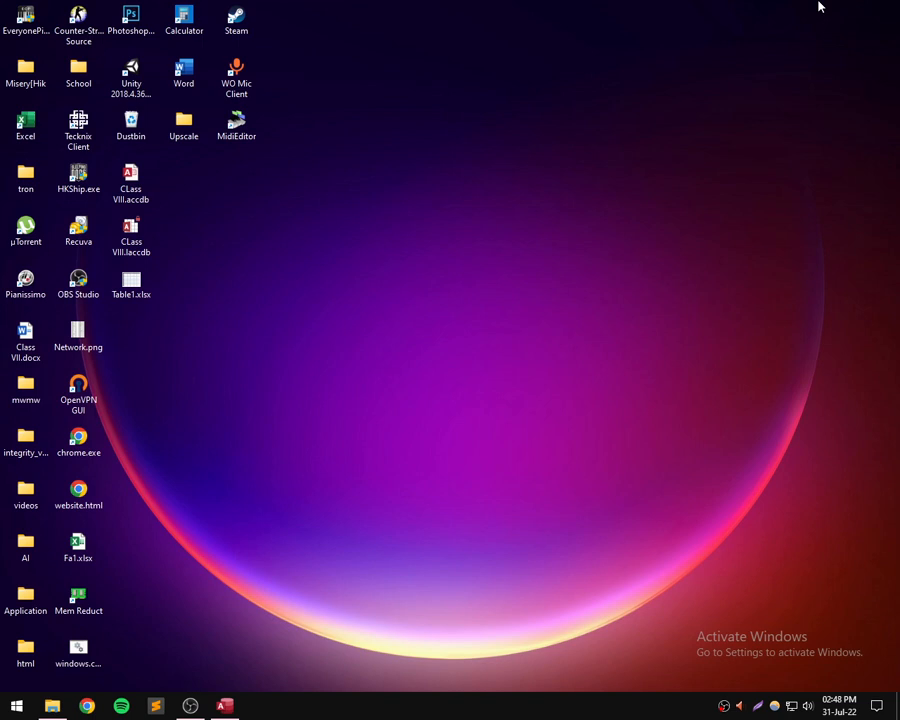
Switch to the Access window holding the CLass VIII database
mouse_move(222, 706)
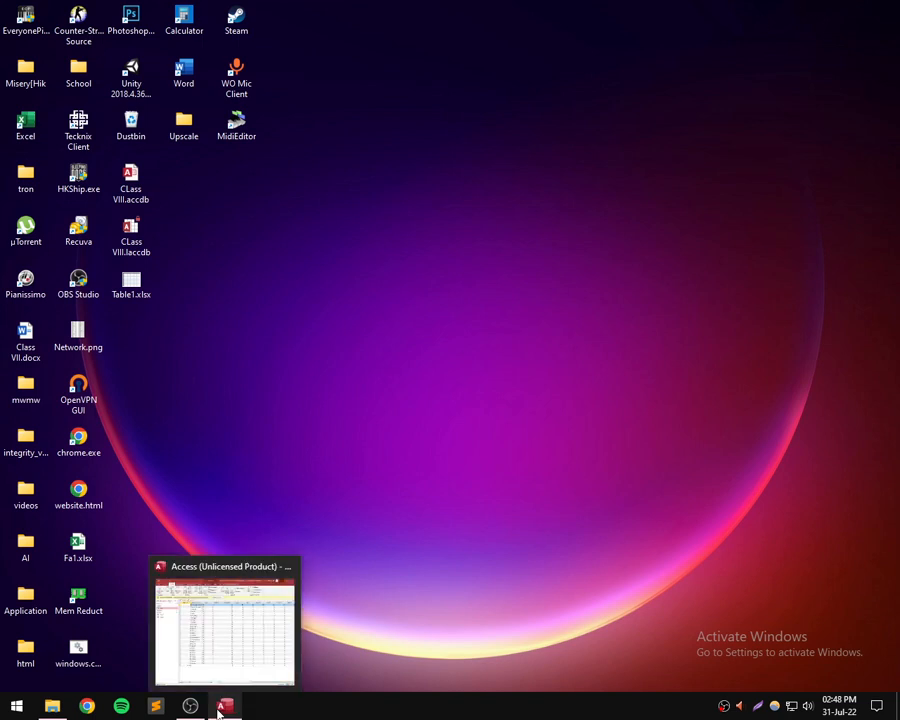
left_click(227, 628)
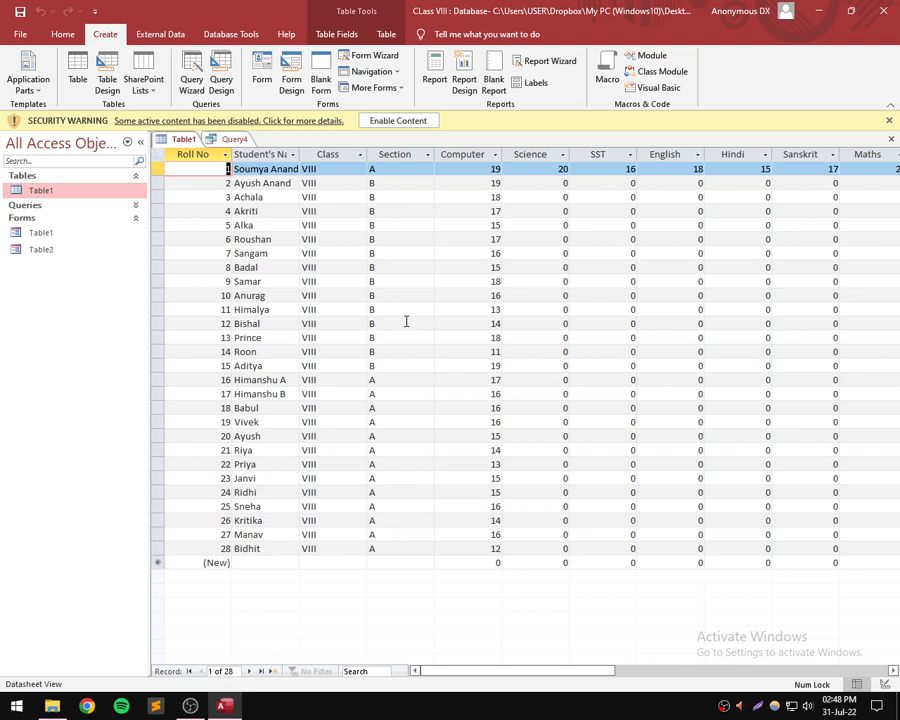
left_click(60, 34)
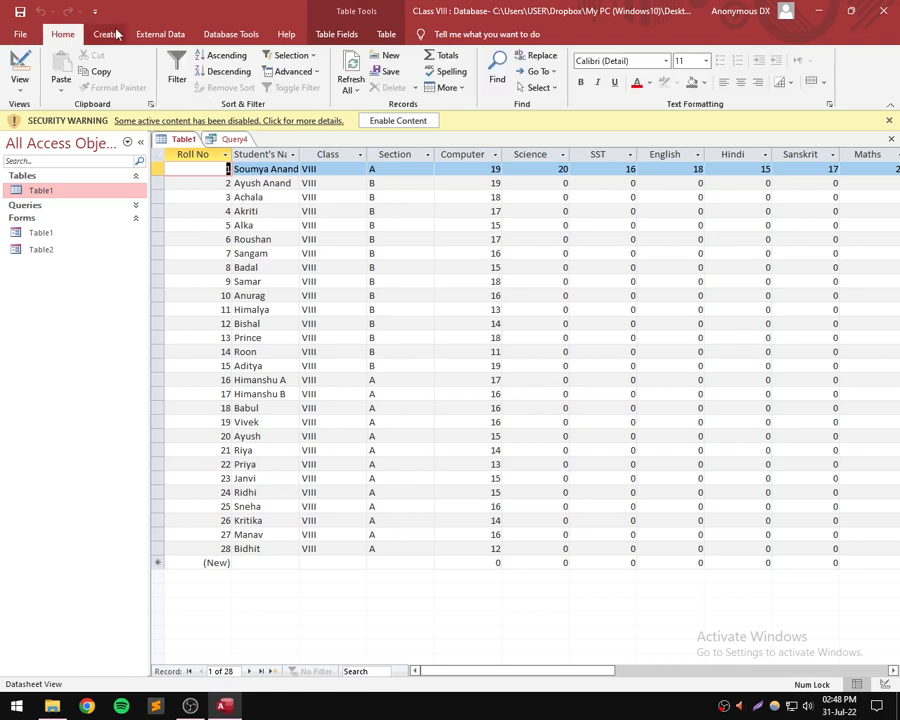
left_click(102, 36)
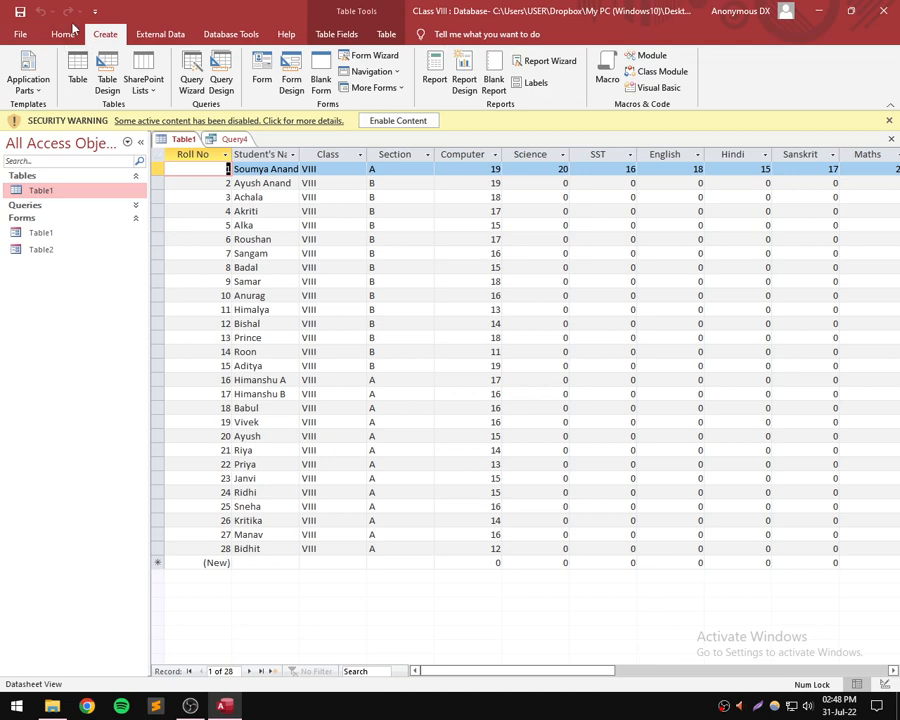
left_click(64, 37)
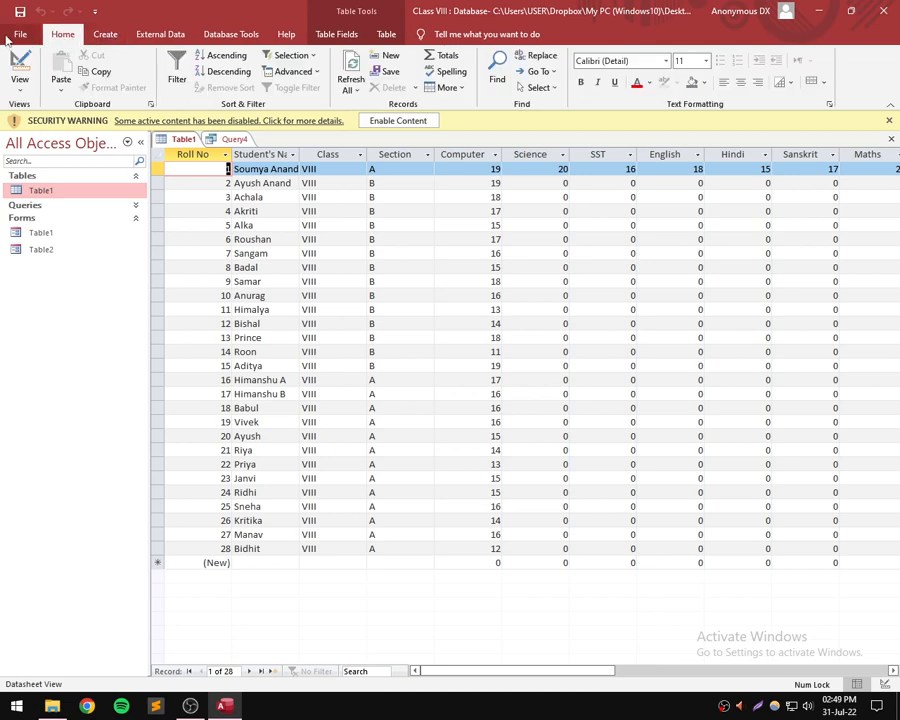
left_click(21, 35)
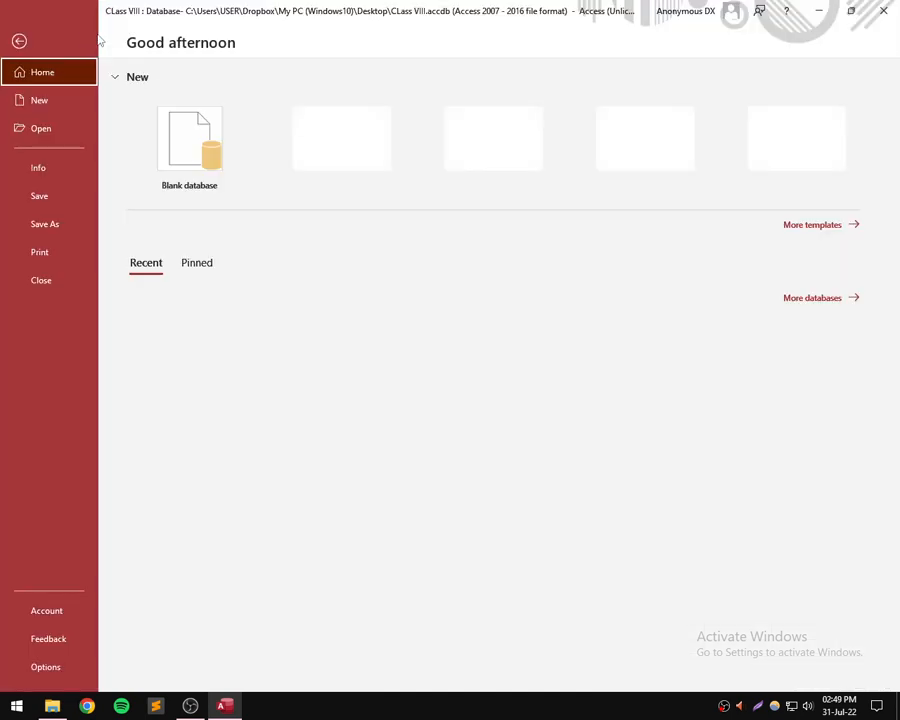
left_click(18, 40)
Create a new query in design view based on Table1
left_click(104, 36)
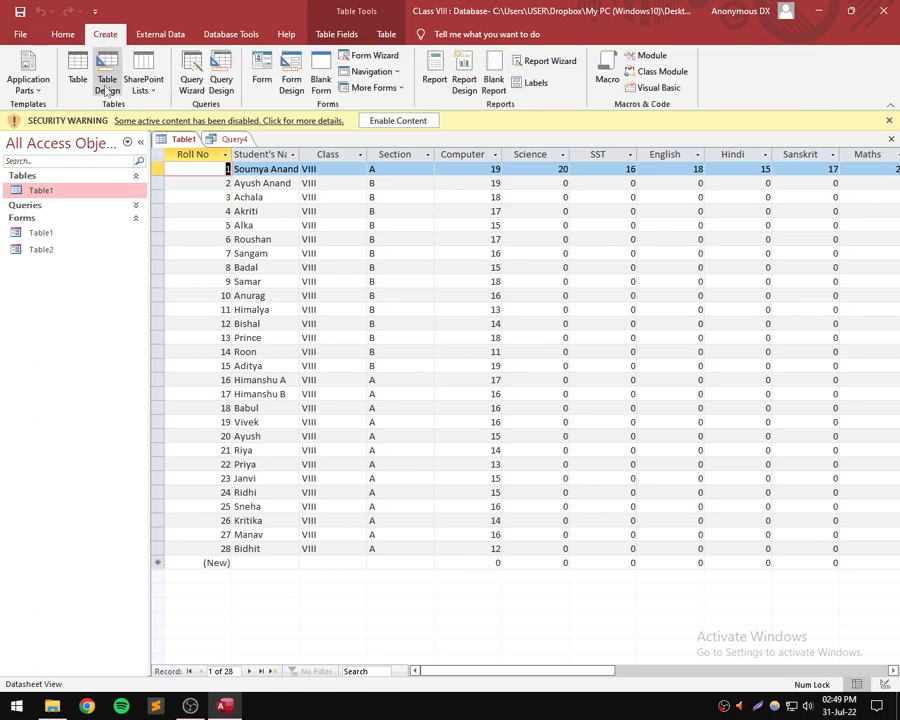
left_click(221, 80)
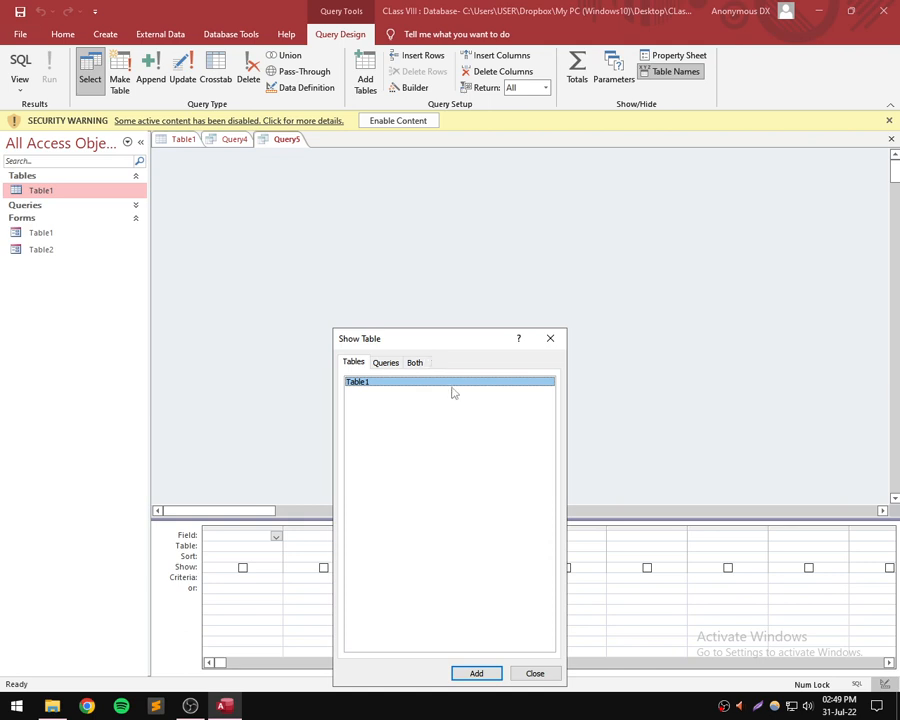
left_click_drag(452, 337, 462, 177)
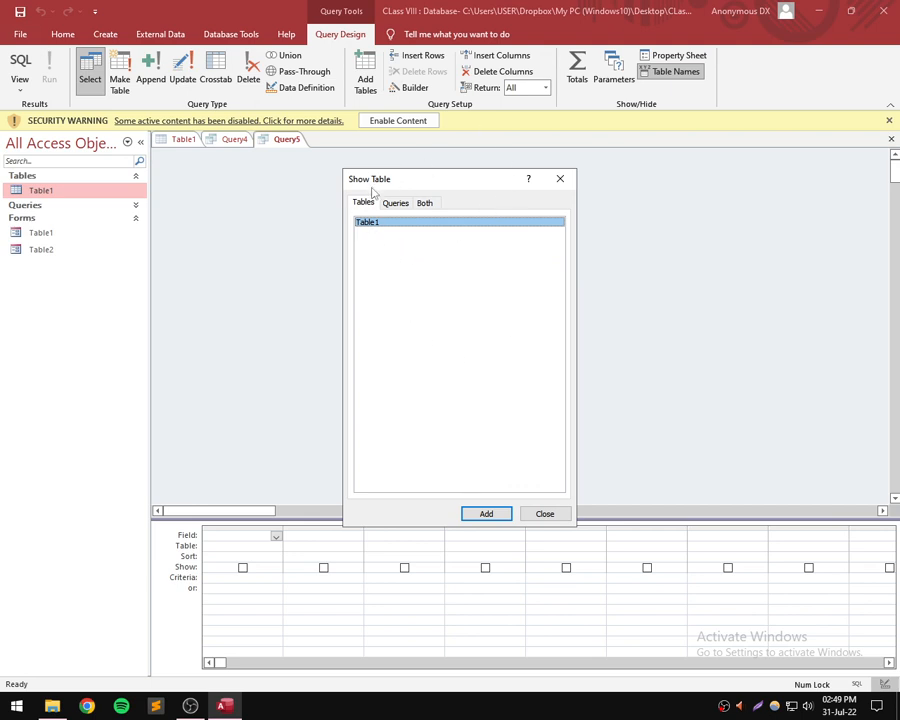
left_click(486, 514)
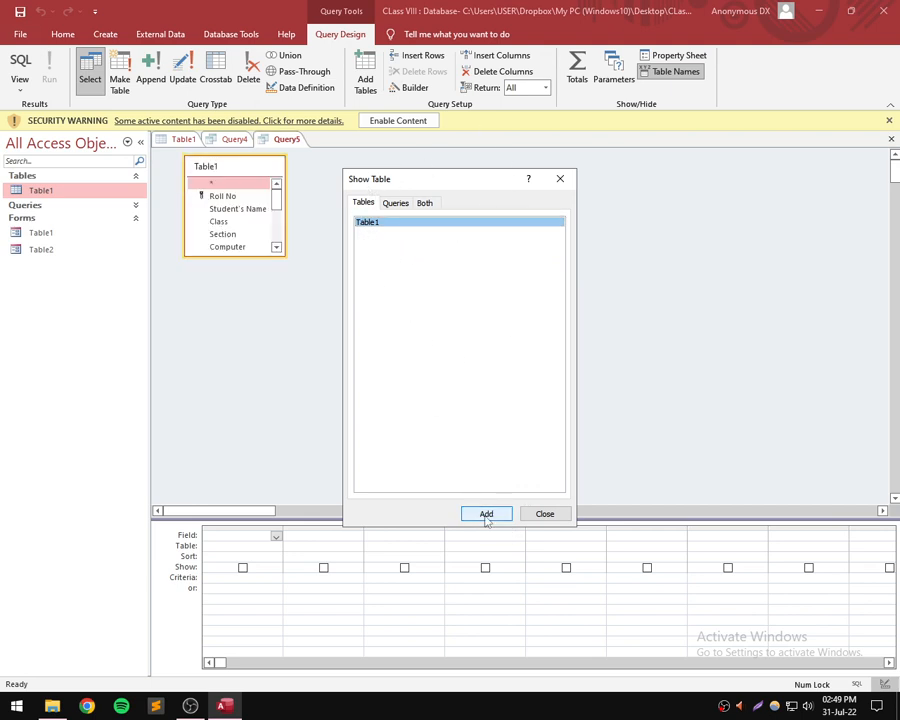
left_click(545, 514)
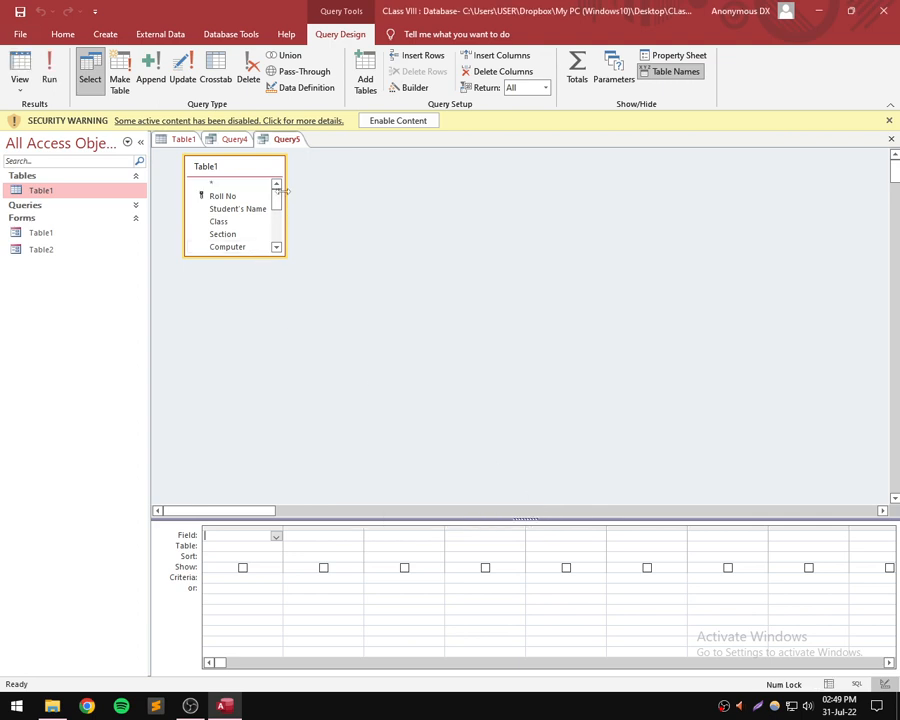
Add the Student's Name, Section and Computer fields from Table1 to the query design grid
mouse_move(277, 193)
left_mouse_down()
mouse_move(275, 235)
mouse_move(279, 195)
left_mouse_up()
double_click(243, 209)
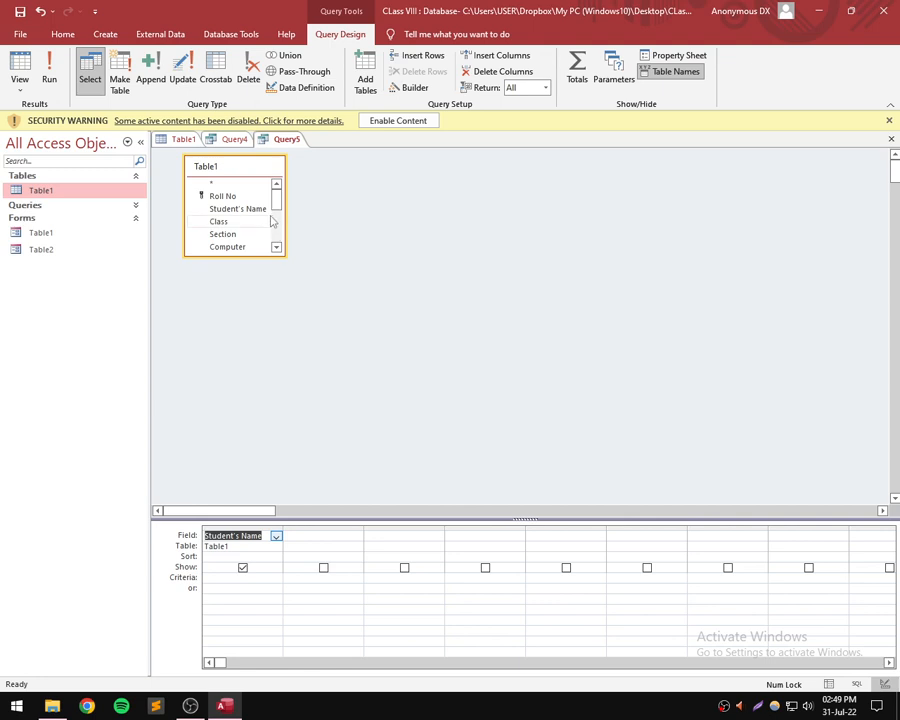
double_click(216, 240)
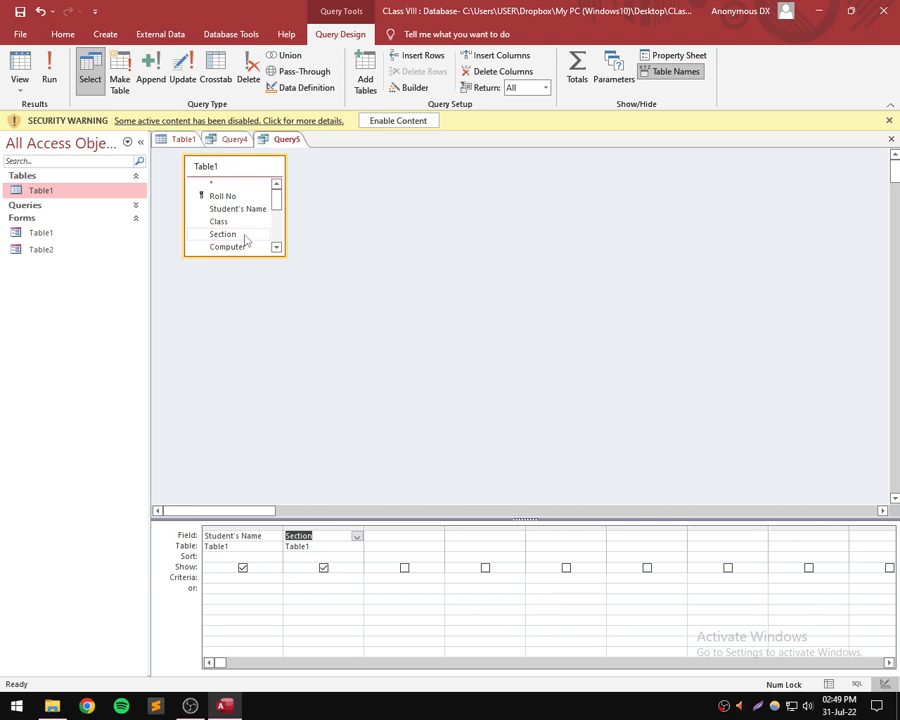
left_click(277, 248)
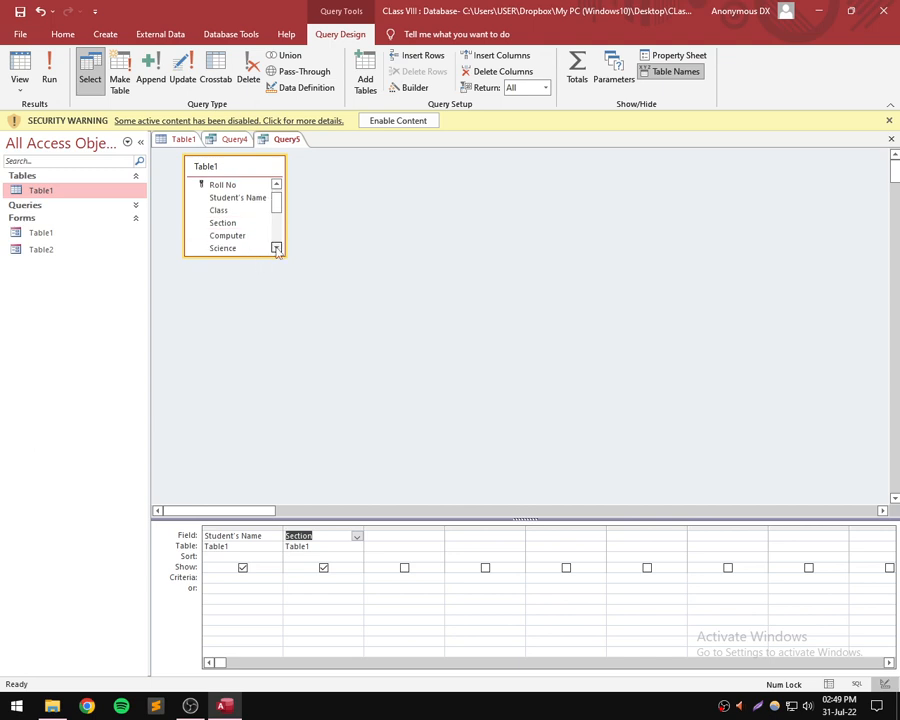
double_click(227, 235)
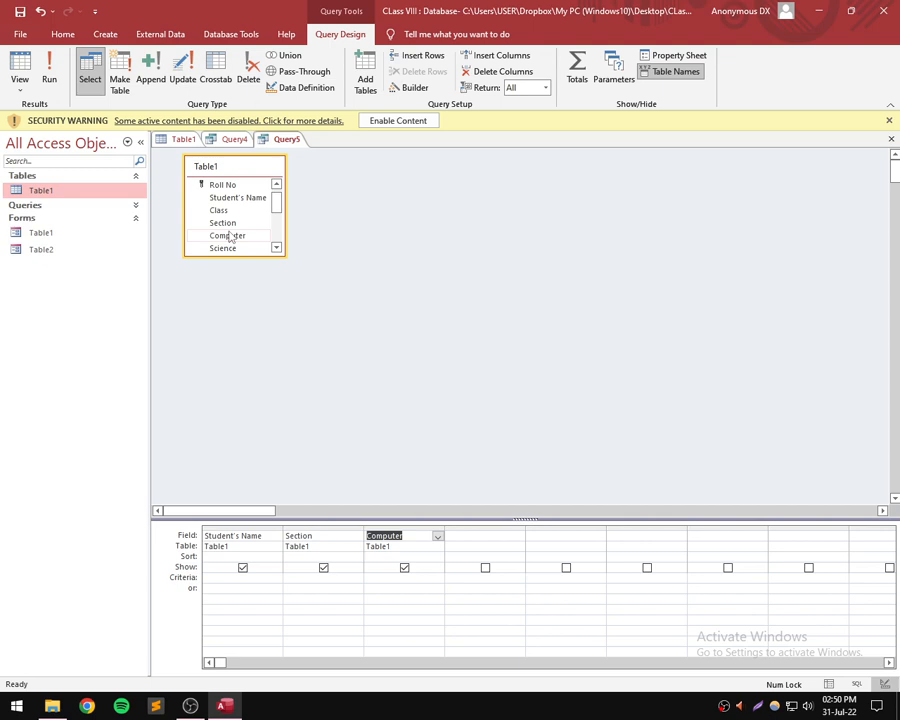
Enter B as the criterion for the Section field, dismissing the prompt to save Query4
left_click(246, 577)
left_click(321, 579)
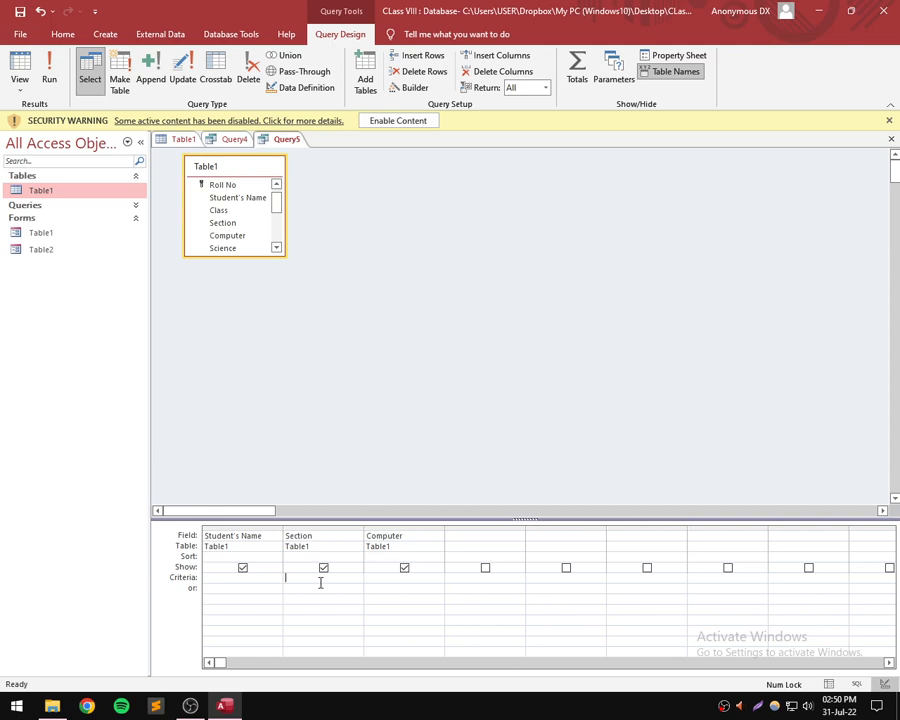
type("B")
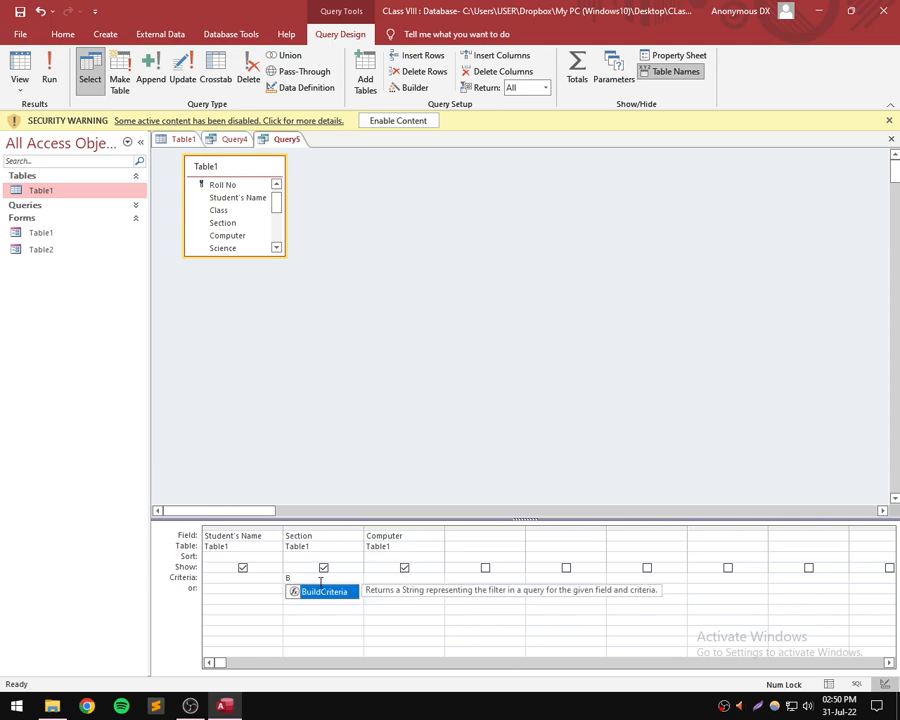
key("alt+F4")
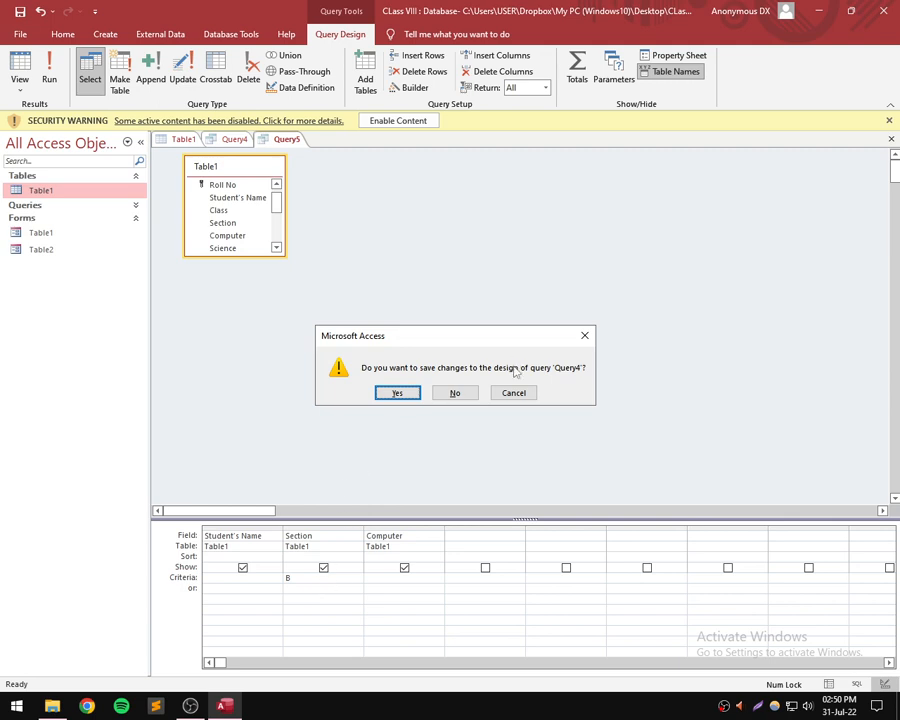
left_click(509, 398)
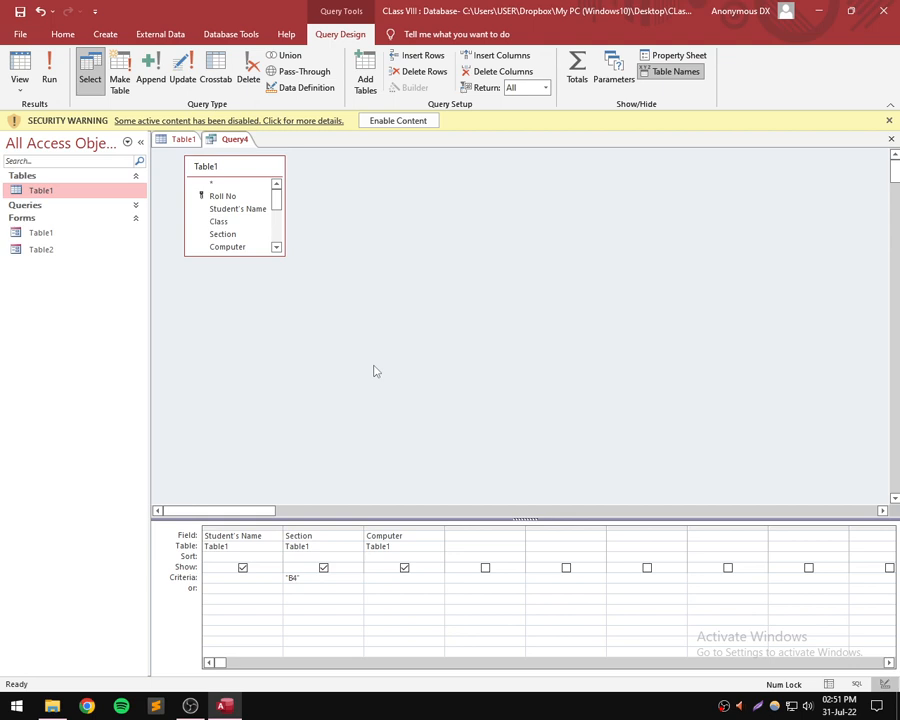
Replace the Section criterion in Query4 with B and run the query
left_click(288, 582)
key("BackSpace")
key("BackSpace")
left_click(316, 597)
left_click(455, 396)
key("BackSpace")
type("B")
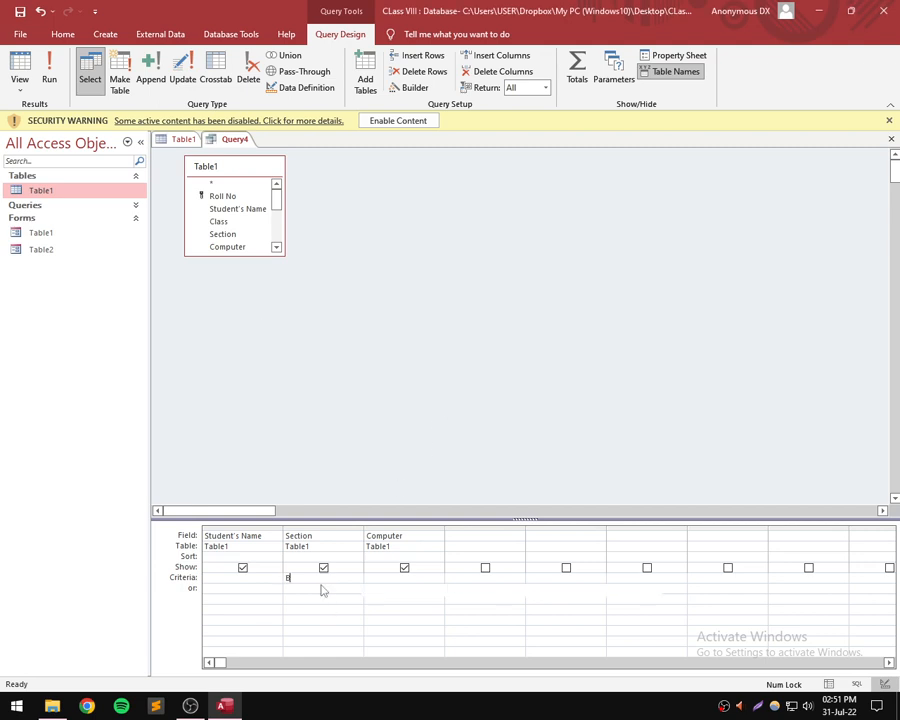
left_click(341, 457)
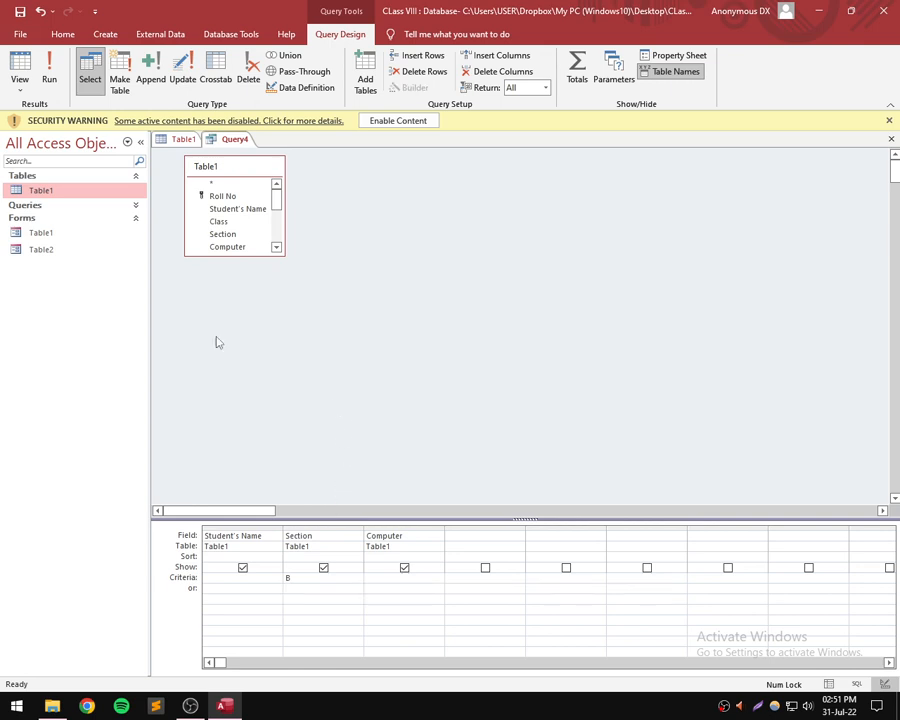
left_click(48, 80)
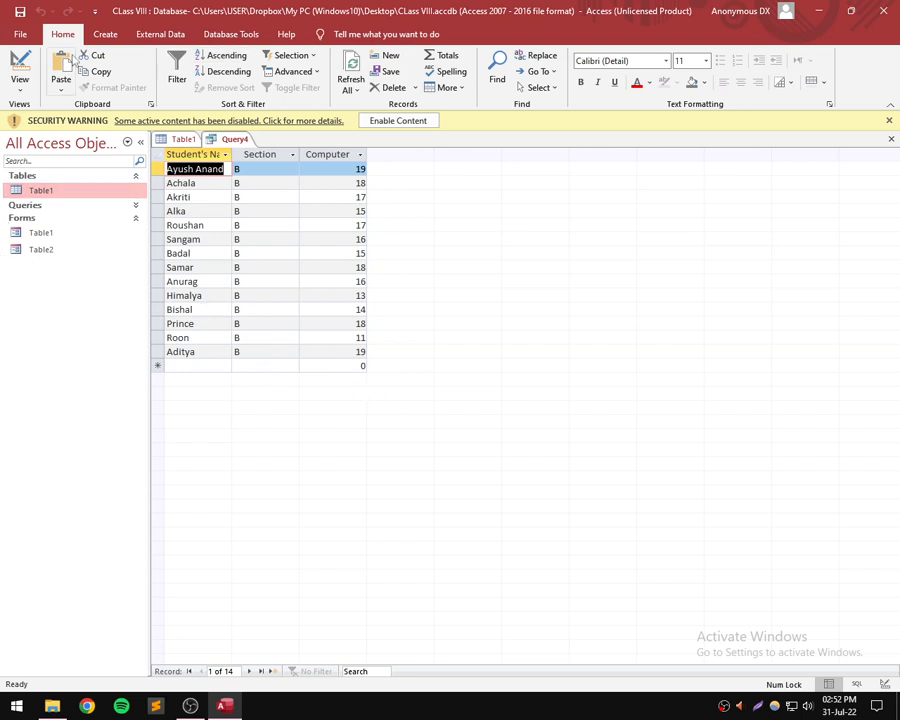
Create another query in design view with Table1 as its source
left_click(104, 33)
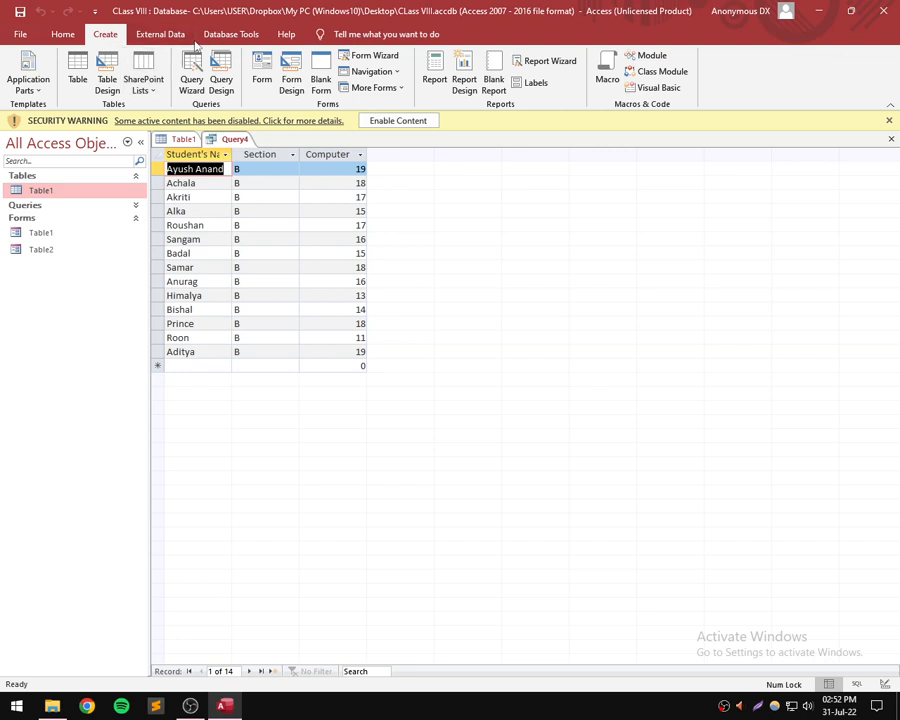
left_click(222, 82)
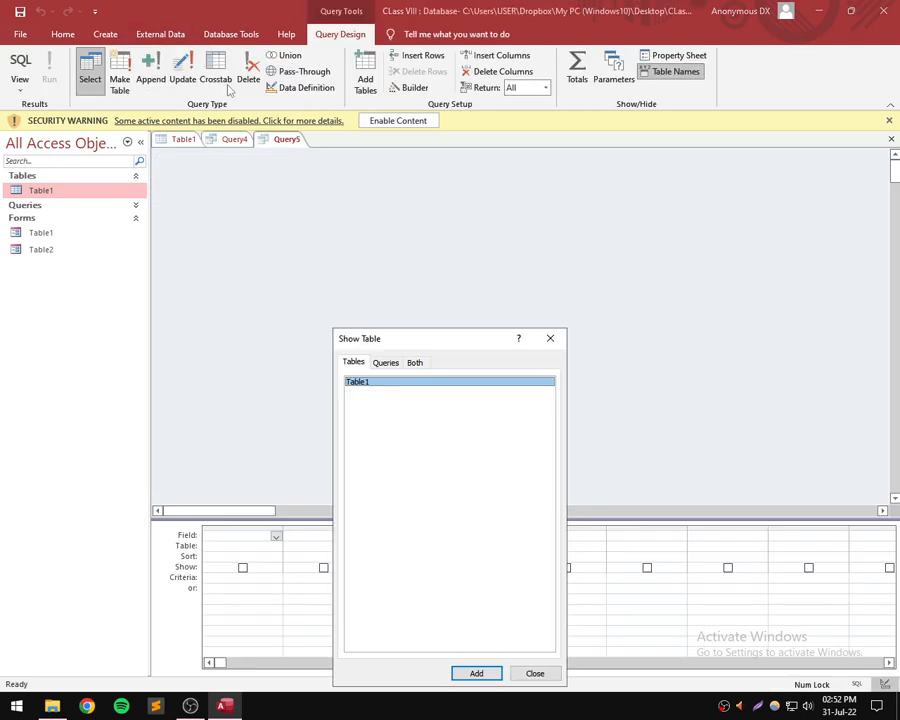
left_click(474, 675)
left_click(534, 673)
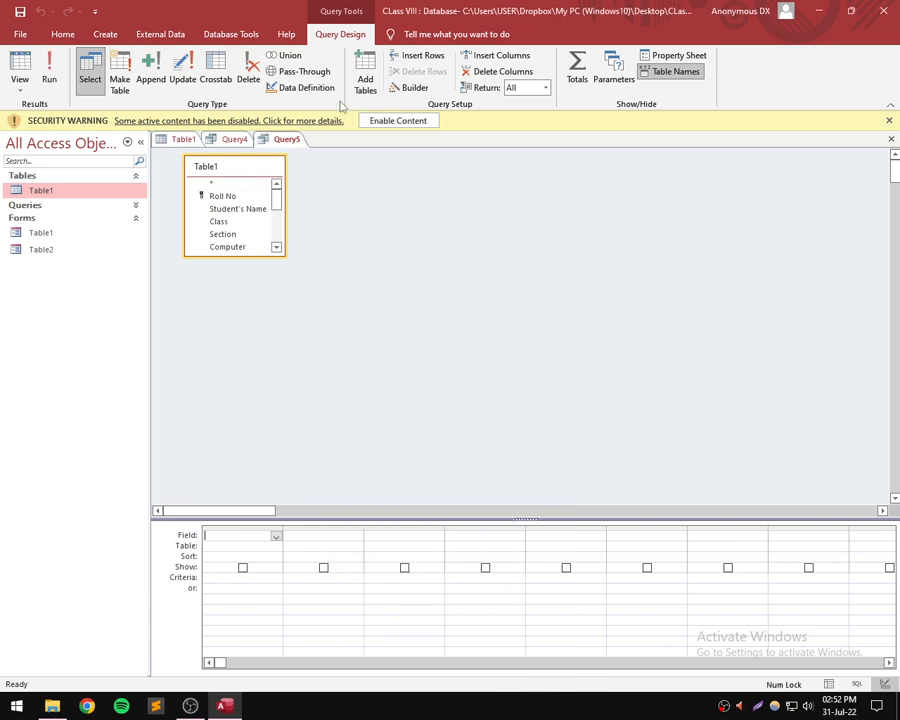
Add Student's Name, Section and Computer from Table1 as the output fields of Query5
double_click(250, 209)
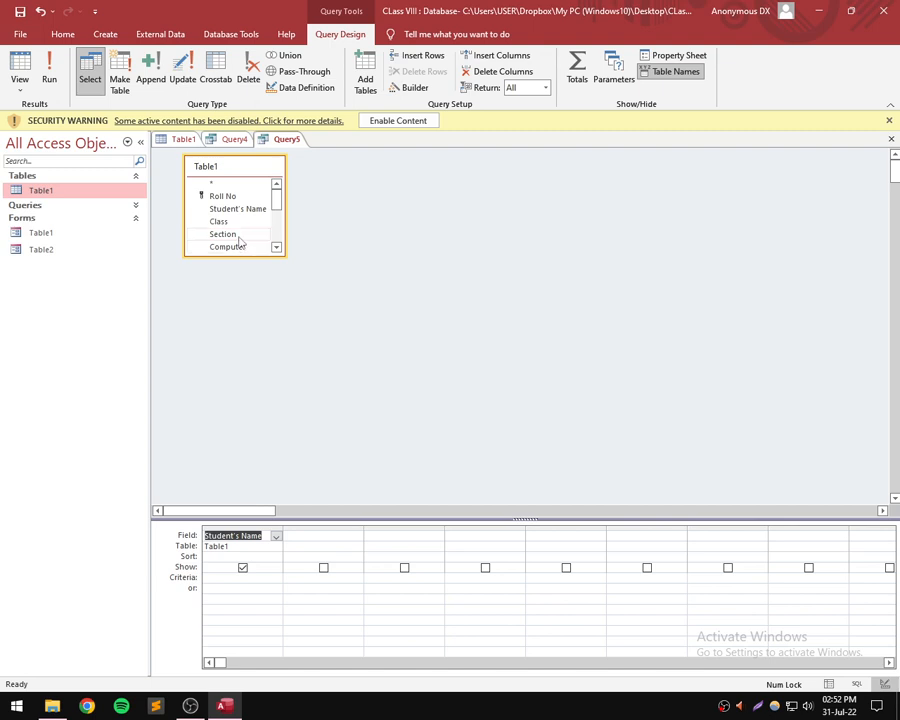
double_click(222, 234)
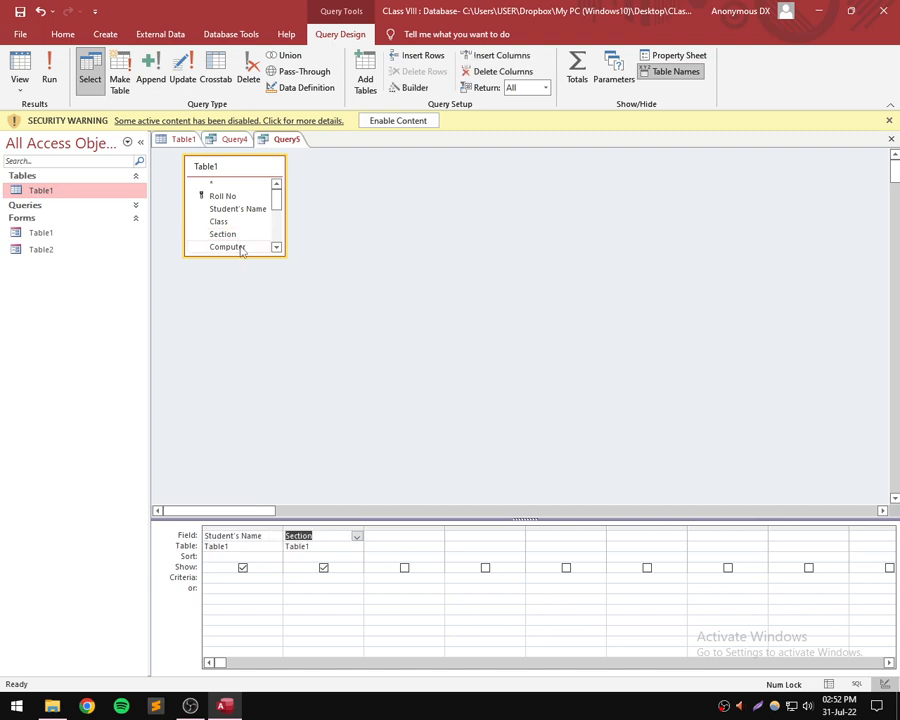
left_click(241, 249)
double_click(241, 249)
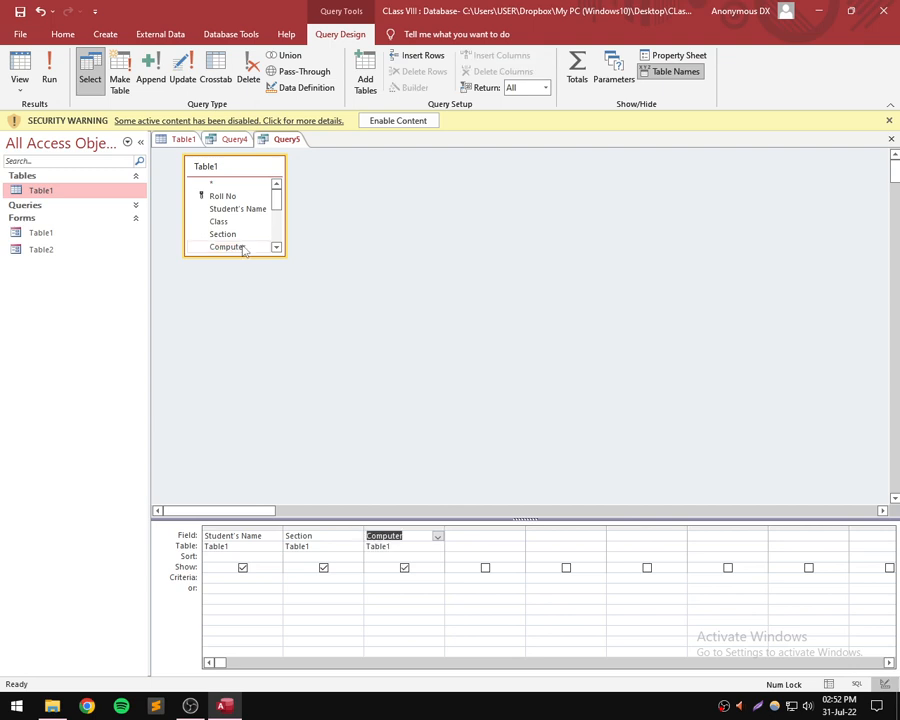
Set the Computer field's criterion to <15 and run the query
left_click(366, 577)
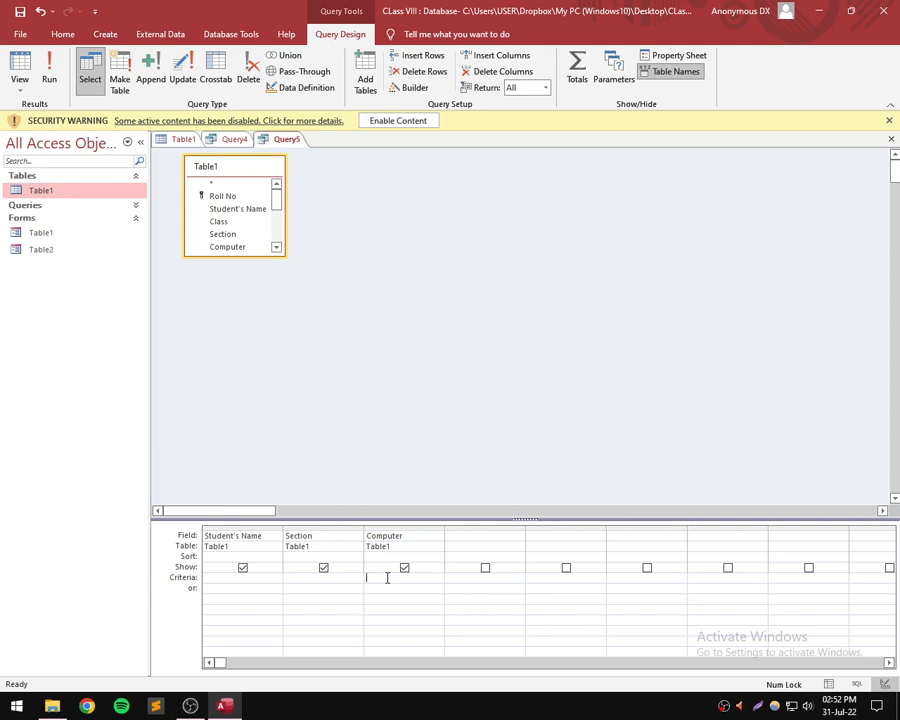
type("<15")
left_click(48, 68)
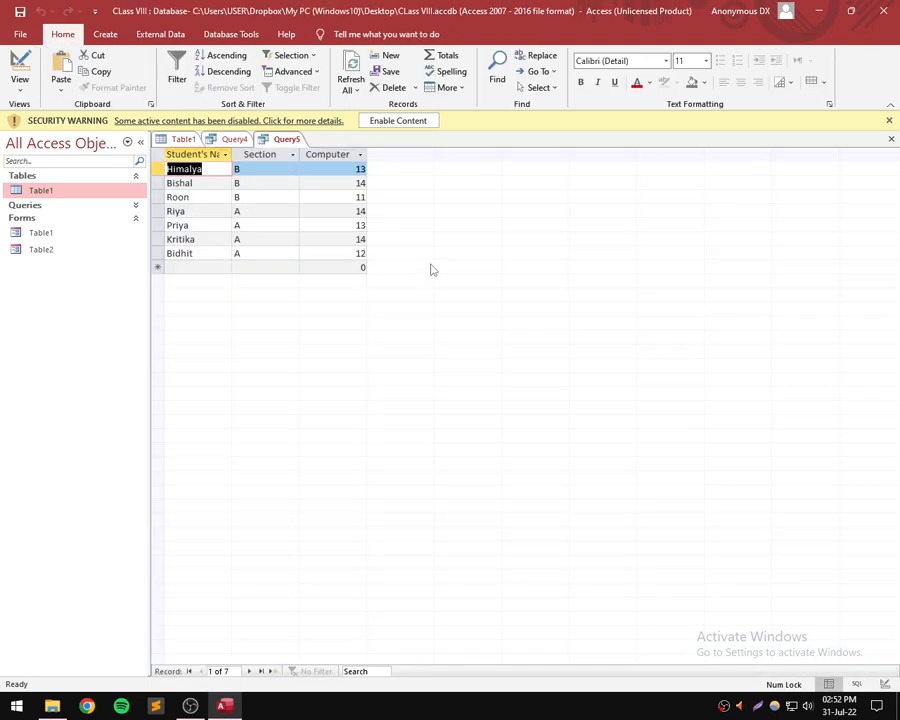